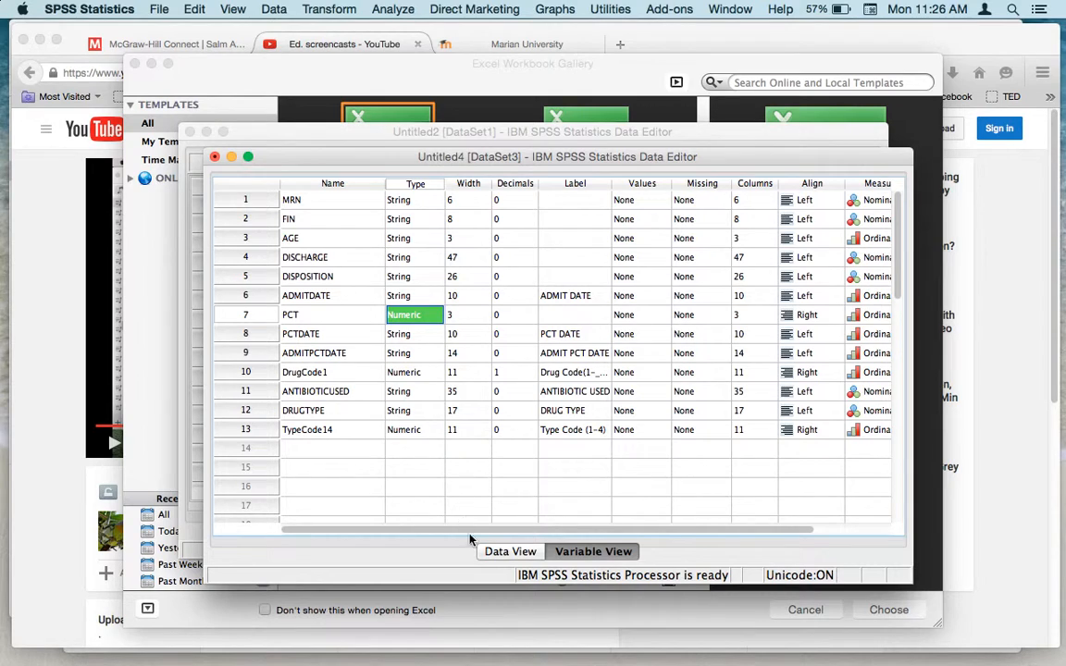
- Examine the dataset's records across all columns, from MRN and DISCHARGE through PCT, DrugCode1, ANTIBIOTICUSED, DRUGTYPE and TypeCode14
{"action": "left_click", "coordinate": [500, 552]}
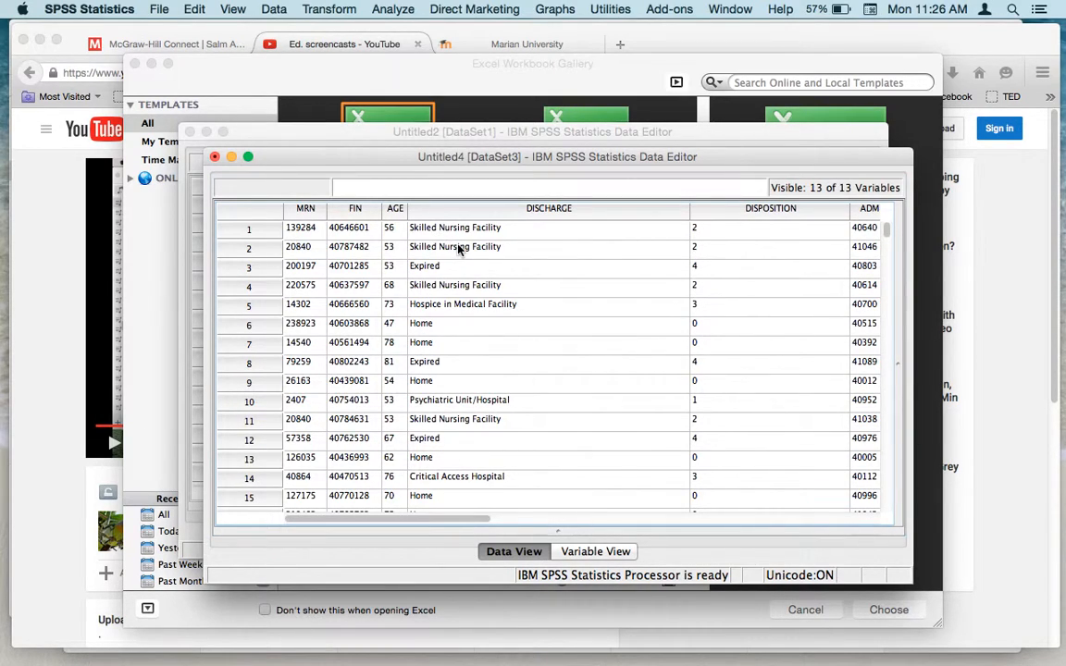
{"action": "scroll", "coordinate": [457, 249], "scroll_direction": "right", "scroll_amount": 10}
{"action": "scroll", "coordinate": [457, 250], "scroll_direction": "left", "scroll_amount": 3}
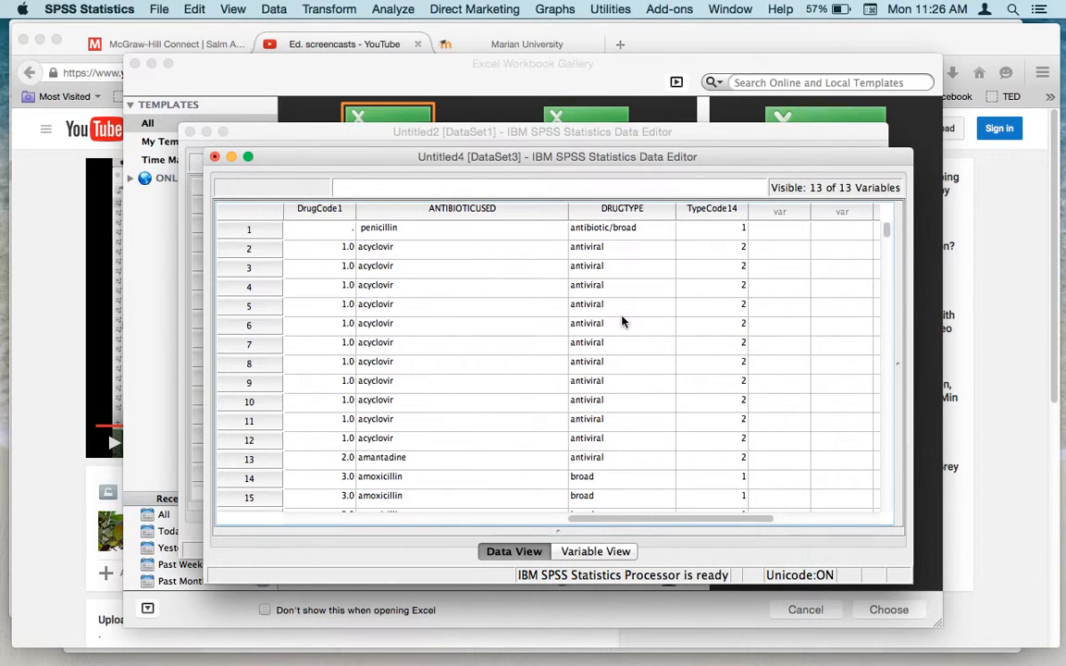
{"action": "scroll", "coordinate": [550, 326], "scroll_direction": "left", "scroll_amount": 10}
{"action": "scroll", "coordinate": [550, 326], "scroll_direction": "right", "scroll_amount": 3}
{"action": "scroll", "coordinate": [550, 326], "scroll_direction": "right", "scroll_amount": 4}
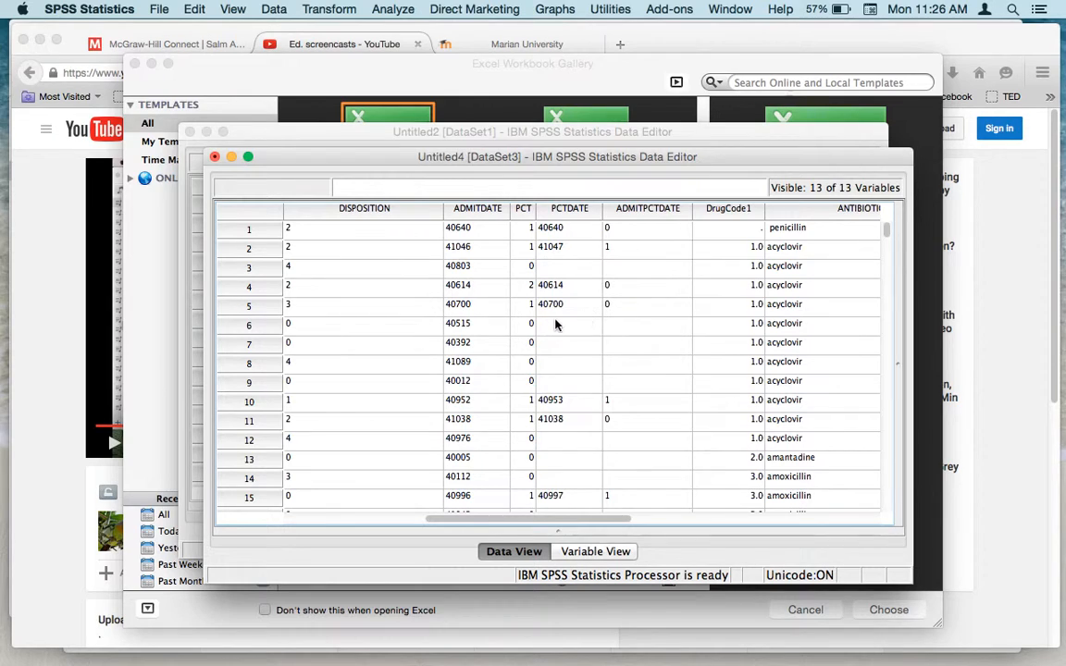
{"action": "left_click", "coordinate": [648, 285]}
{"action": "scroll", "coordinate": [703, 285], "scroll_direction": "right", "scroll_amount": 2}
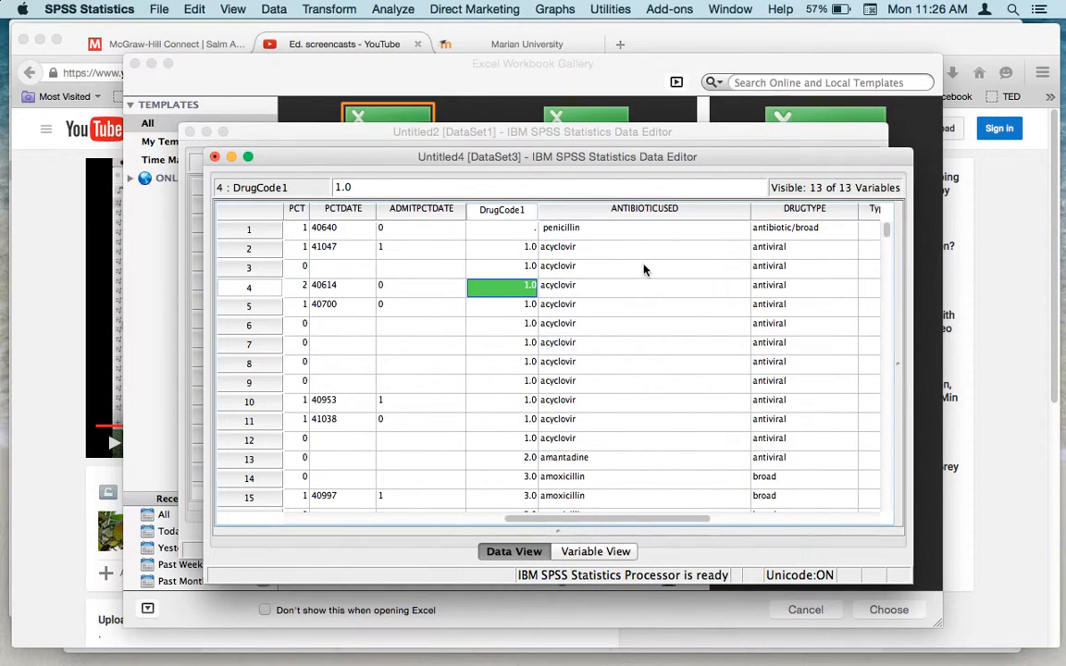
{"action": "scroll", "coordinate": [785, 269], "scroll_direction": "right", "scroll_amount": 2}
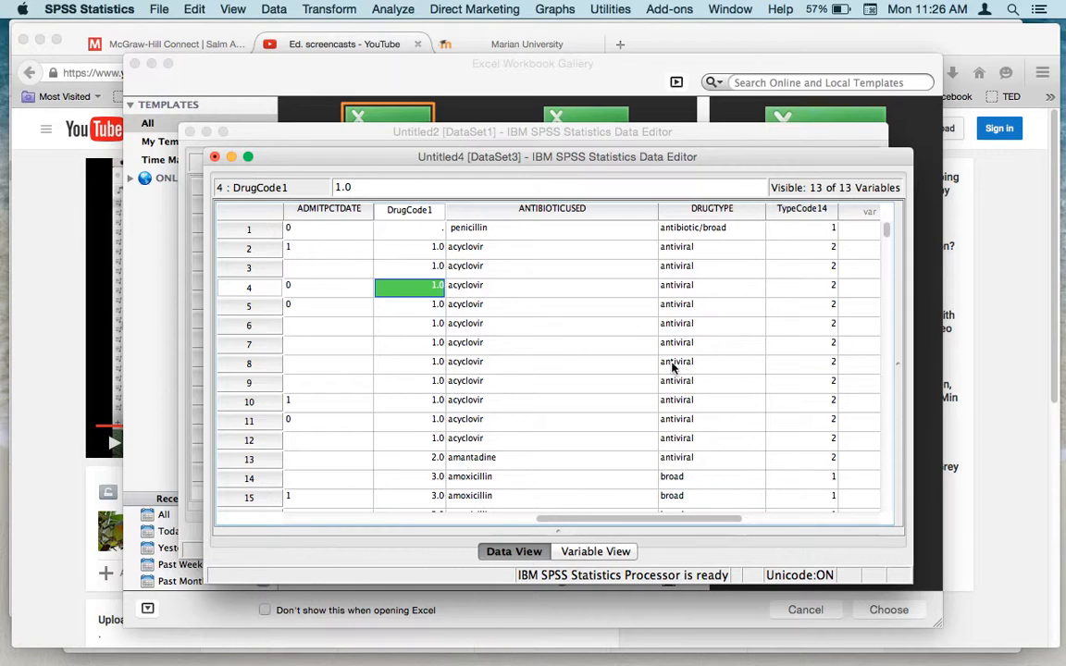
{"action": "scroll", "coordinate": [668, 381], "scroll_direction": "down", "scroll_amount": 1}
{"action": "scroll", "coordinate": [669, 381], "scroll_direction": "up", "scroll_amount": 1}
{"action": "scroll", "coordinate": [669, 380], "scroll_direction": "left", "scroll_amount": 5}
{"action": "scroll", "coordinate": [668, 382], "scroll_direction": "right", "scroll_amount": 5}
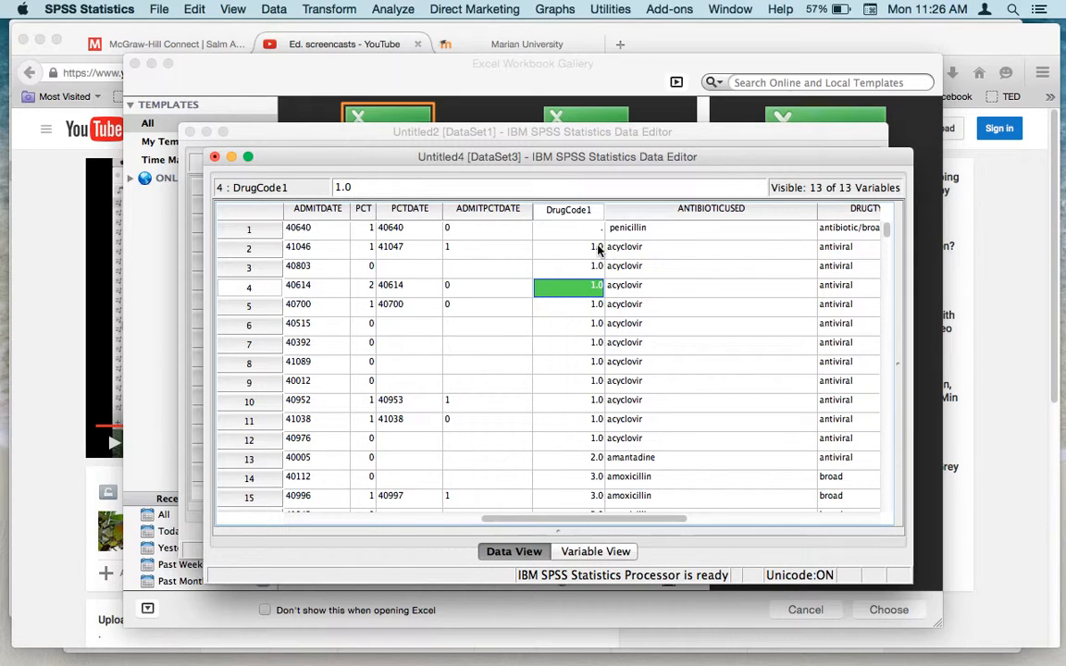
- Check the records further down the dataset, and review each variable's type, label and measure in the variable definitions
{"action": "scroll", "coordinate": [584, 398], "scroll_direction": "down", "scroll_amount": 10}
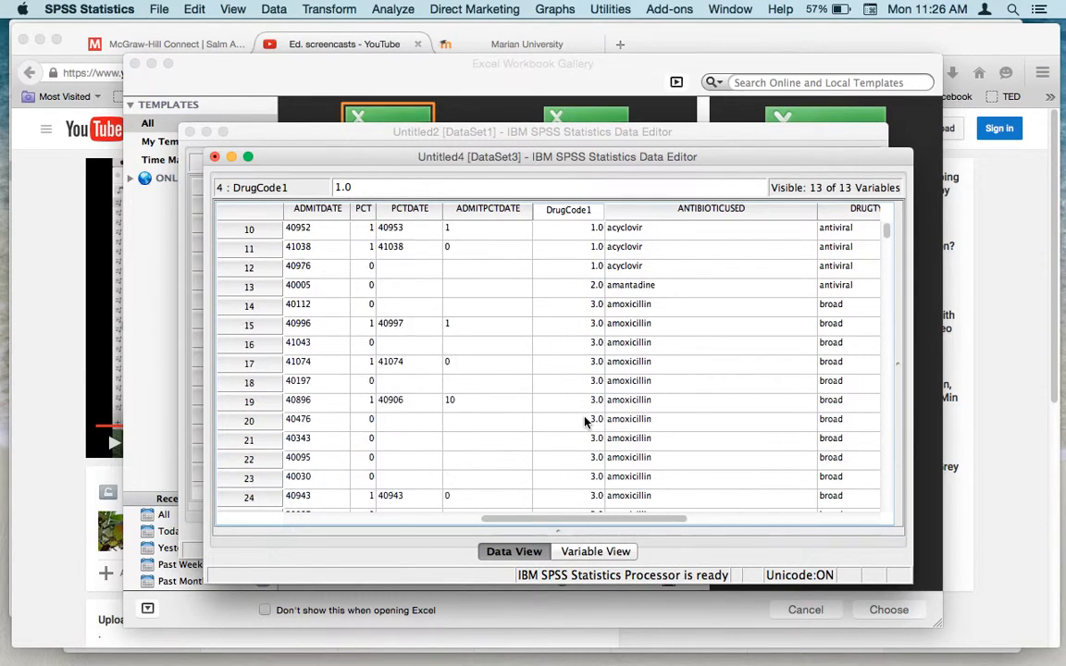
{"action": "scroll", "coordinate": [584, 422], "scroll_direction": "left", "scroll_amount": 3}
{"action": "scroll", "coordinate": [584, 422], "scroll_direction": "down", "scroll_amount": 8}
{"action": "scroll", "coordinate": [584, 422], "scroll_direction": "up", "scroll_amount": 17}
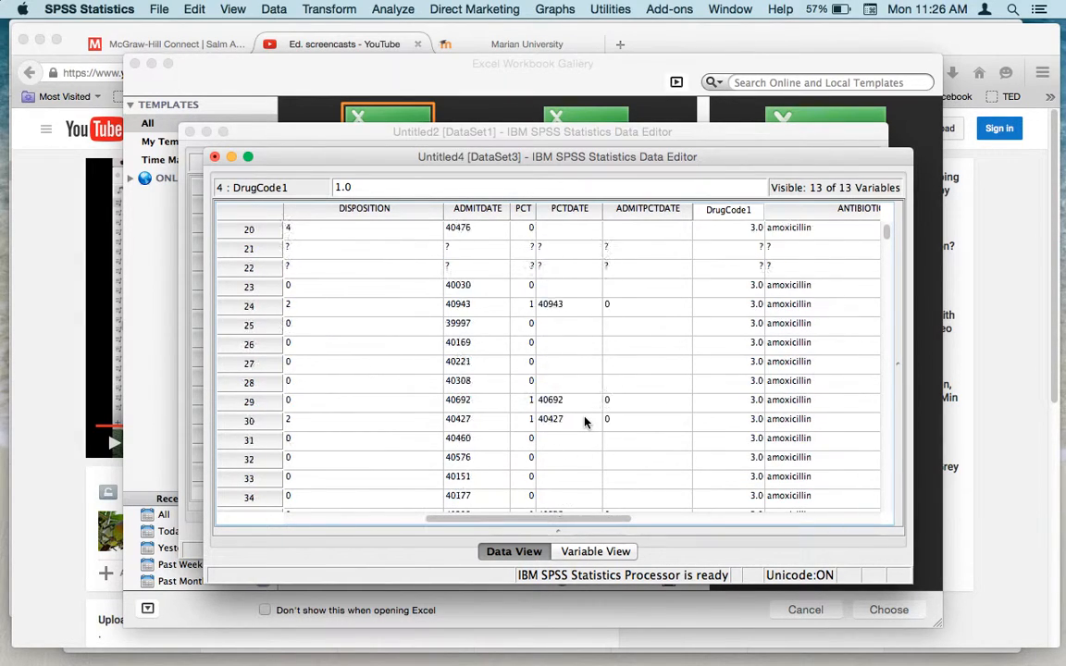
{"action": "scroll", "coordinate": [584, 423], "scroll_direction": "left", "scroll_amount": 5}
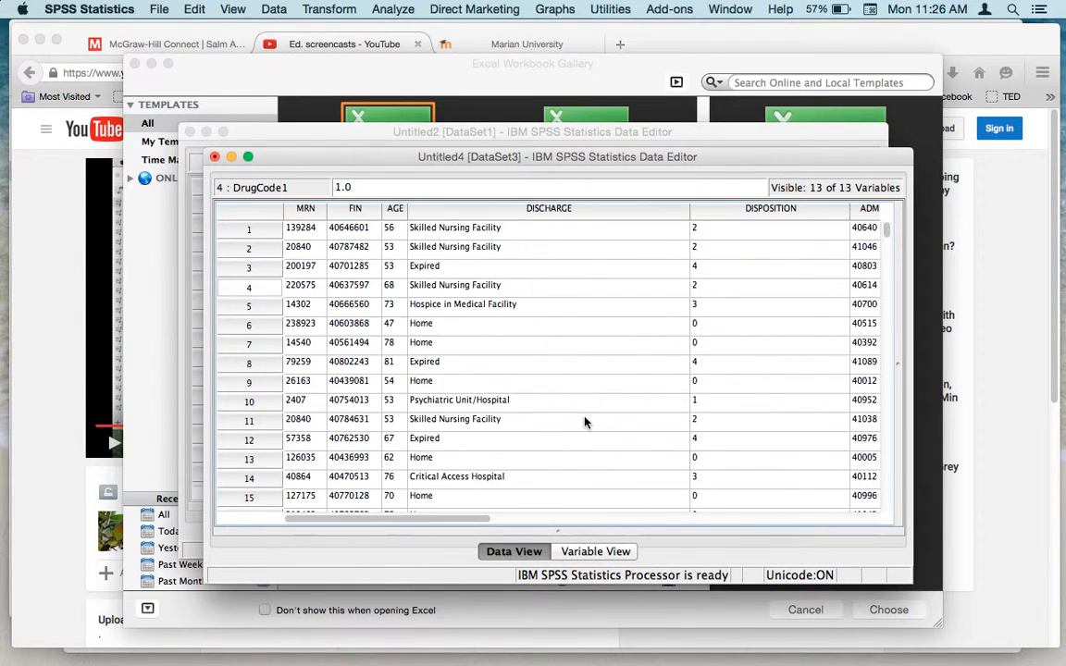
{"action": "left_click", "coordinate": [568, 547]}
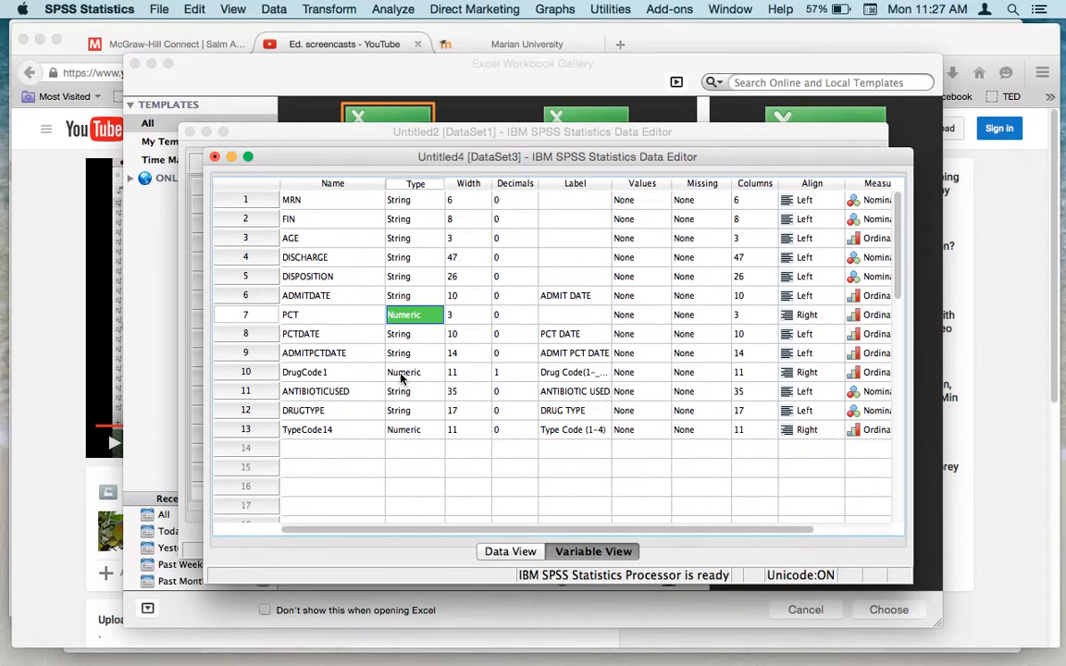
{"action": "scroll", "coordinate": [401, 376], "scroll_direction": "right", "scroll_amount": 3}
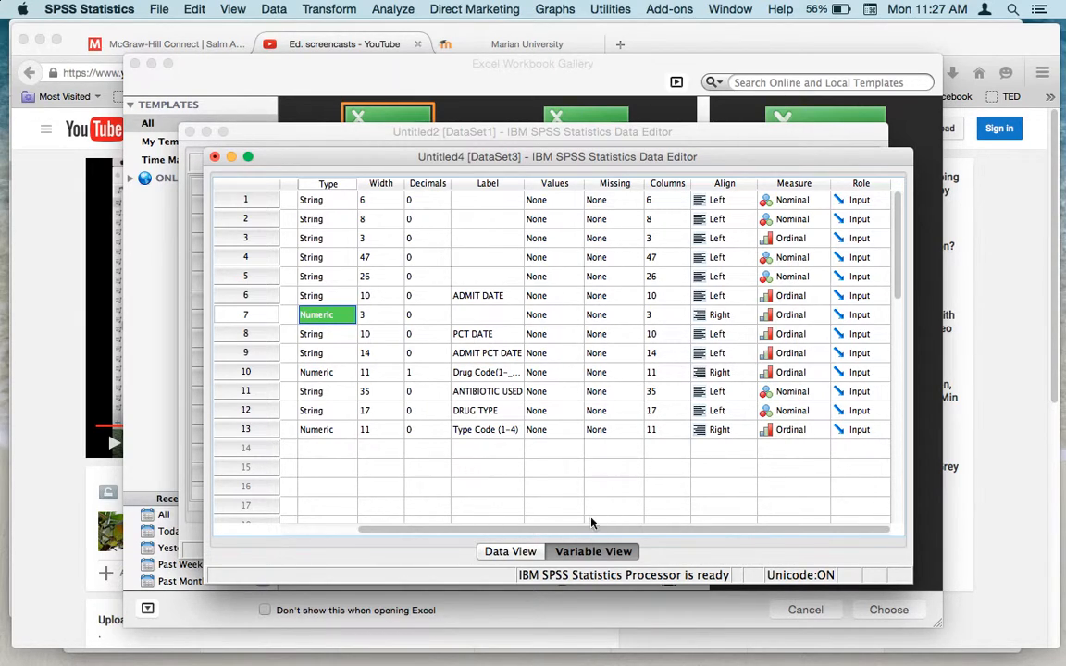
- Open the Frequencies analysis and accept mean, median, mode, standard deviation, minimum and maximum as its statistics
{"action": "left_click", "coordinate": [394, 9]}
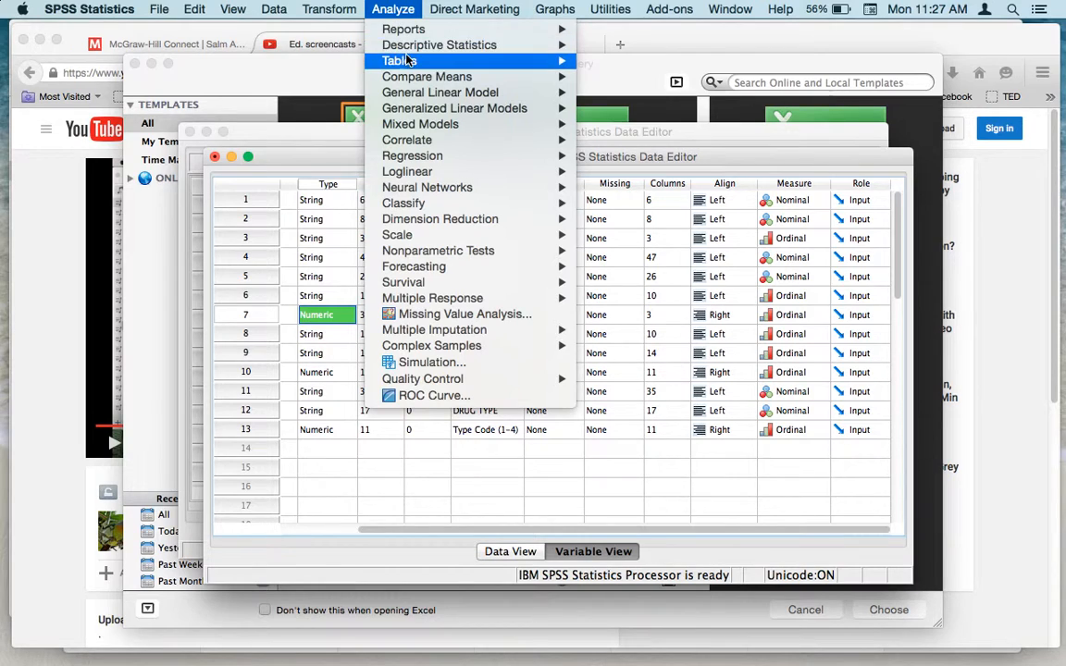
{"action": "mouse_move", "coordinate": [367, 45]}
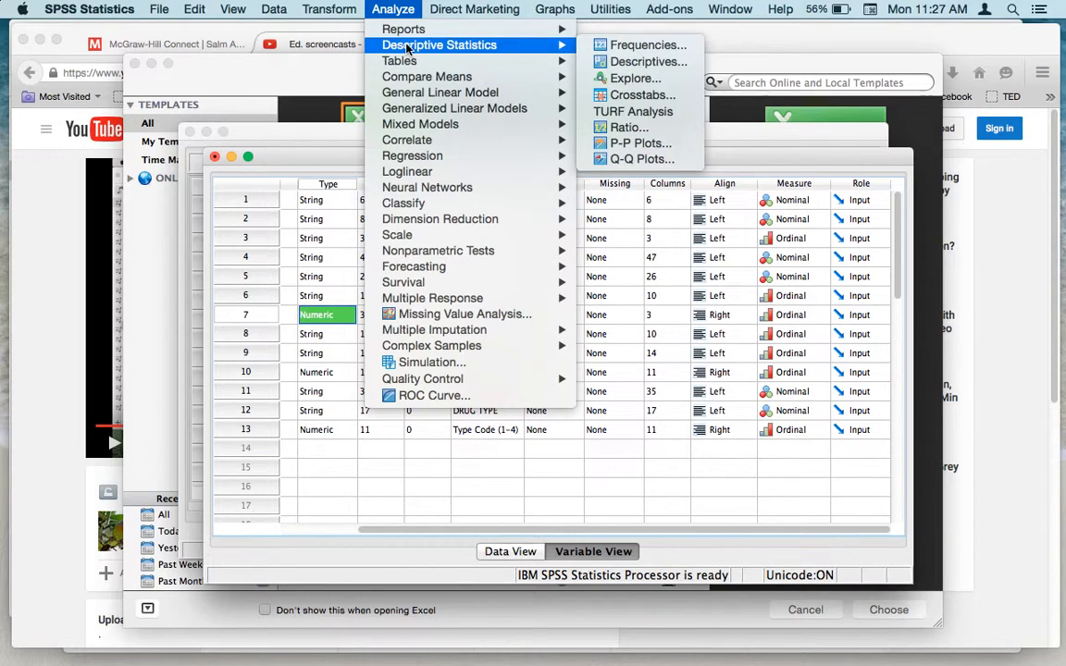
{"action": "left_click", "coordinate": [646, 45]}
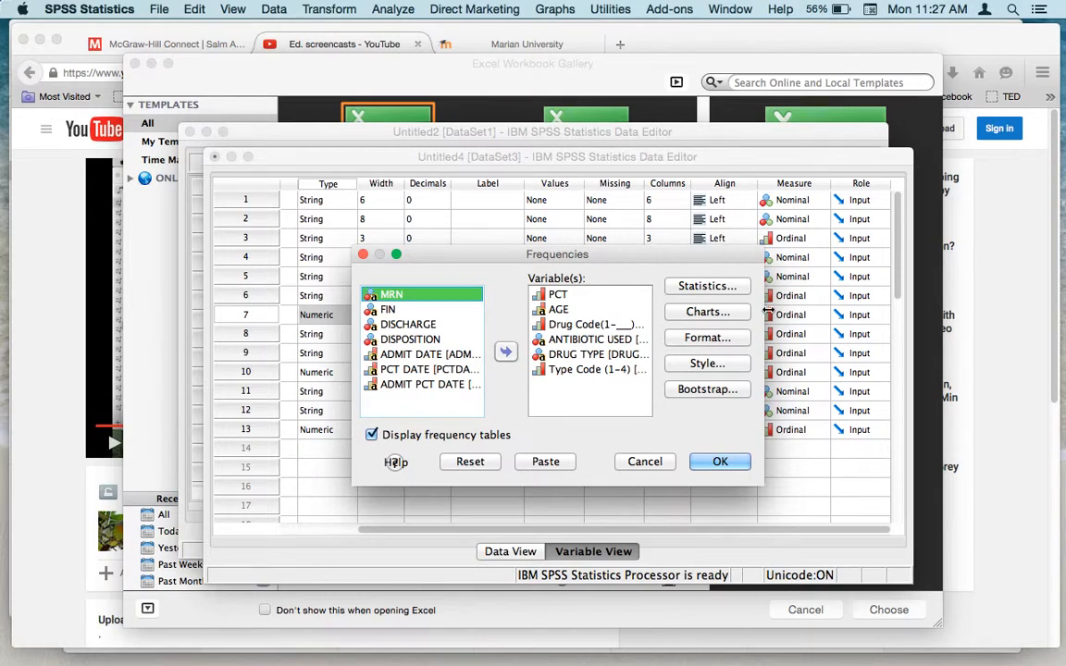
{"action": "left_click", "coordinate": [692, 289]}
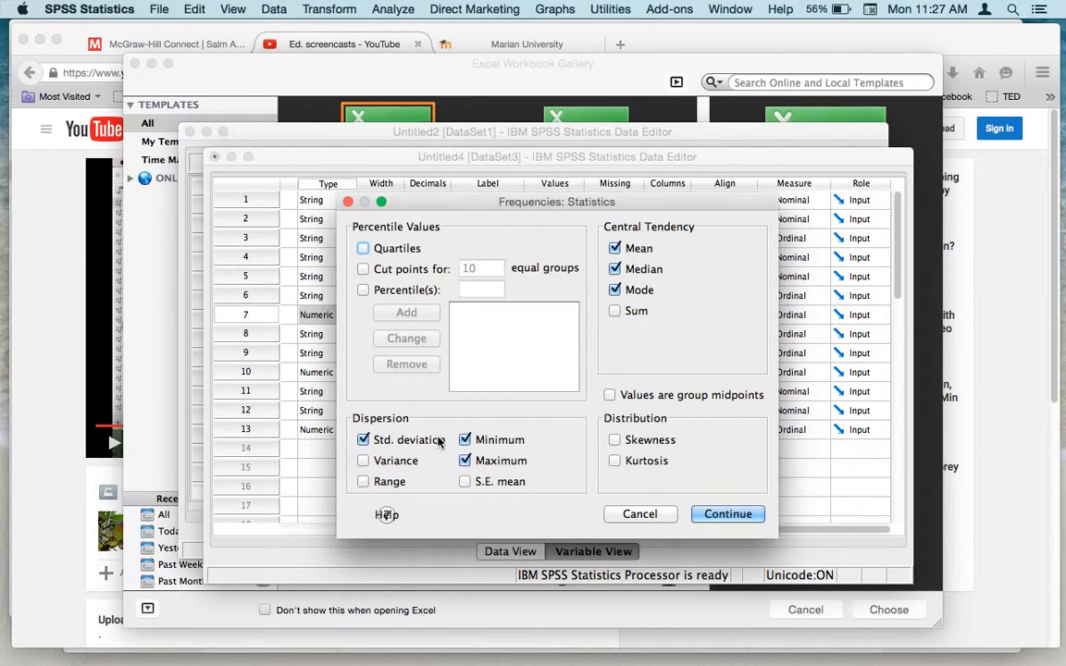
{"action": "left_click", "coordinate": [708, 515]}
- Show the normal curve on the histograms and run the frequencies analysis
{"action": "left_click", "coordinate": [687, 315]}
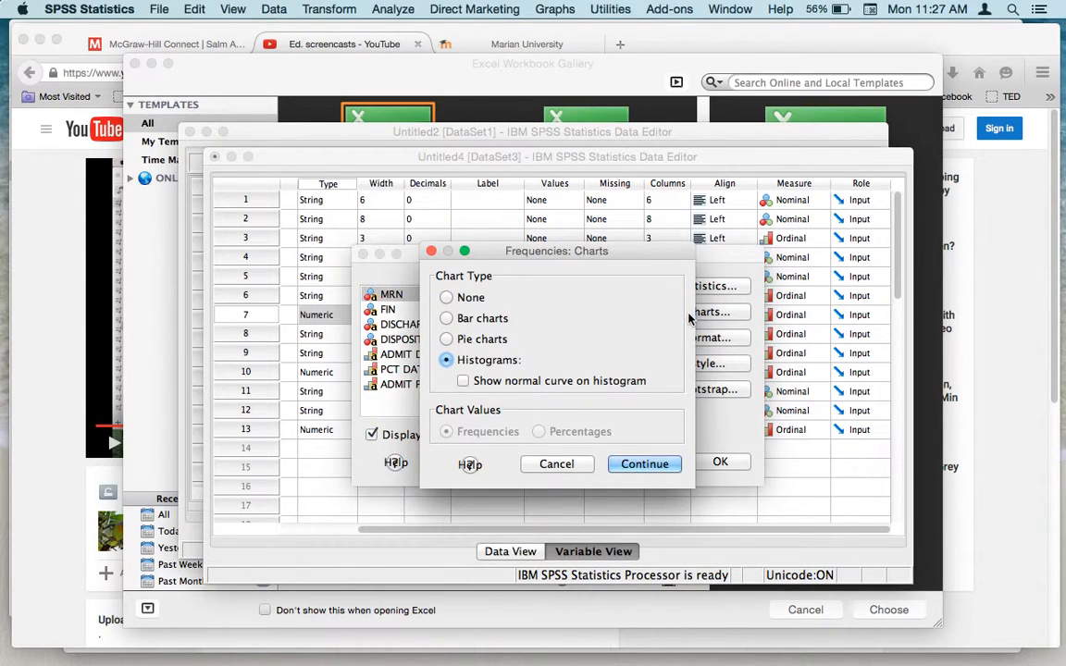
{"action": "left_click", "coordinate": [464, 380]}
{"action": "left_click", "coordinate": [624, 464]}
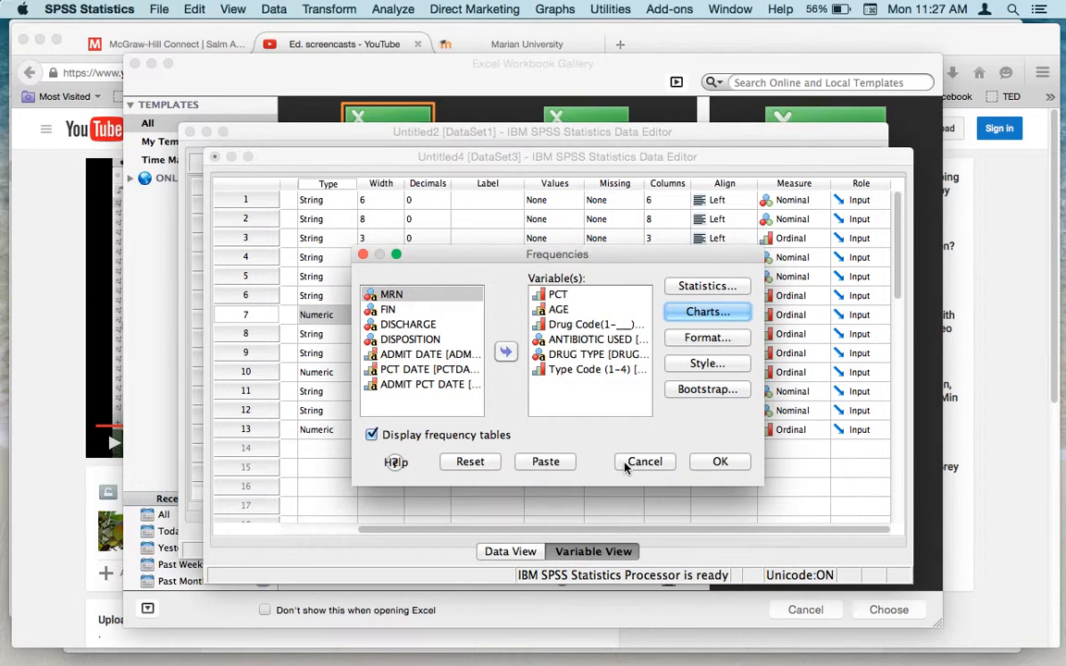
{"action": "left_click", "coordinate": [720, 462]}
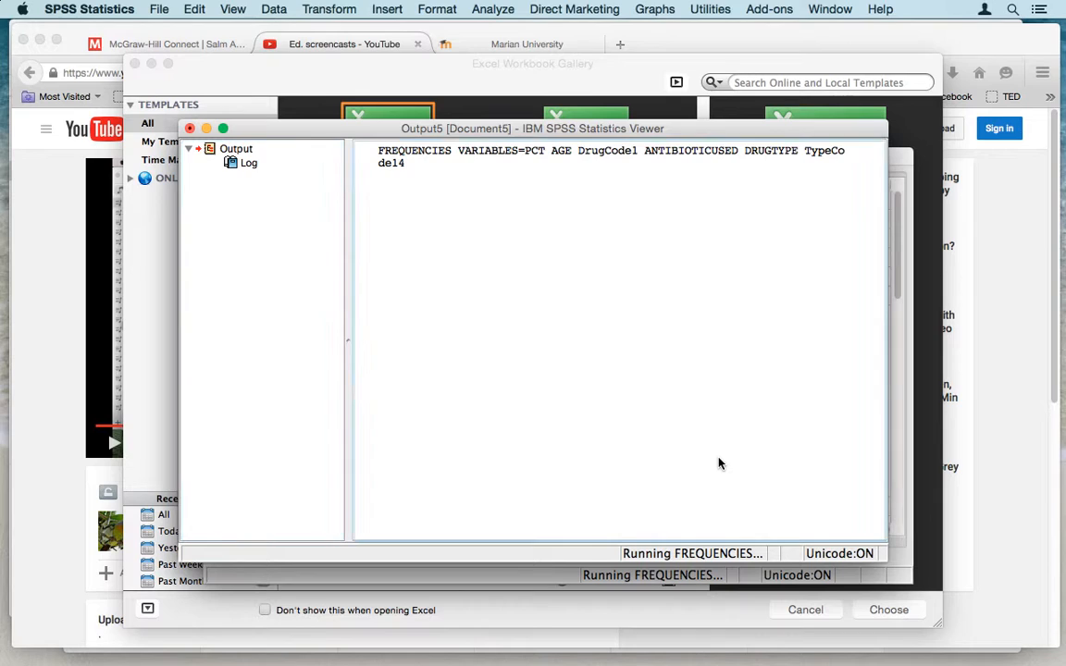
- Examine the warnings, the statistics summary and the frequency tables for PCT, AGE, DRUG TYPE and Type Code in the output
{"action": "scroll", "coordinate": [499, 307], "scroll_direction": "down", "scroll_amount": 3}
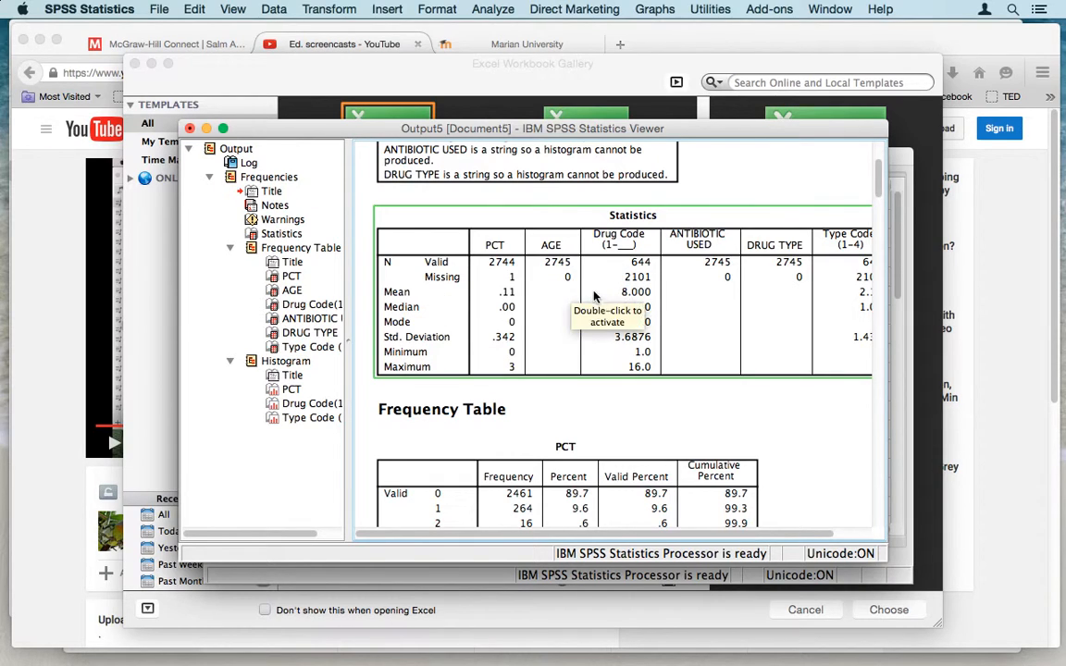
{"action": "scroll", "coordinate": [565, 338], "scroll_direction": "down", "scroll_amount": 3}
{"action": "scroll", "coordinate": [565, 338], "scroll_direction": "up", "scroll_amount": 8}
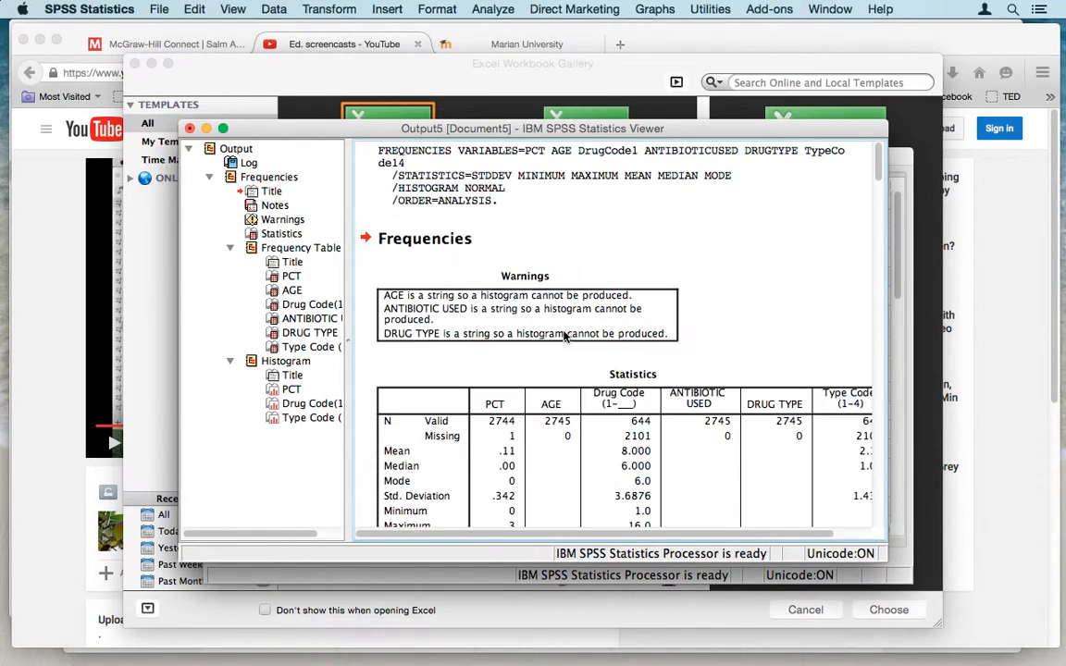
{"action": "scroll", "coordinate": [565, 337], "scroll_direction": "down", "scroll_amount": 1}
{"action": "scroll", "coordinate": [565, 338], "scroll_direction": "down", "scroll_amount": 5}
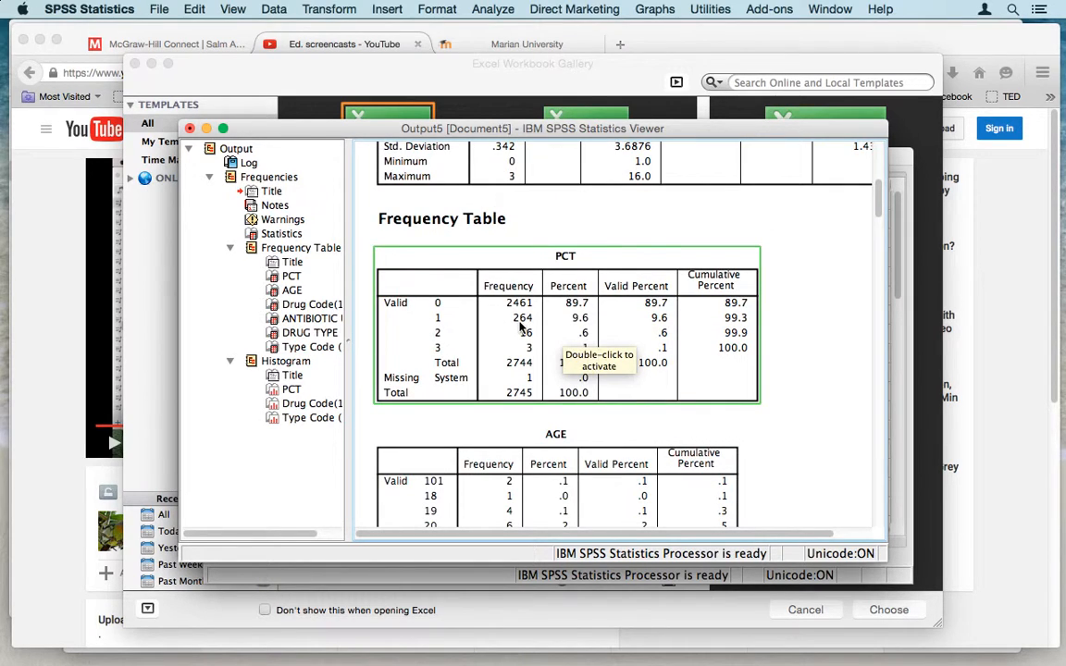
{"action": "scroll", "coordinate": [522, 331], "scroll_direction": "down", "scroll_amount": 20}
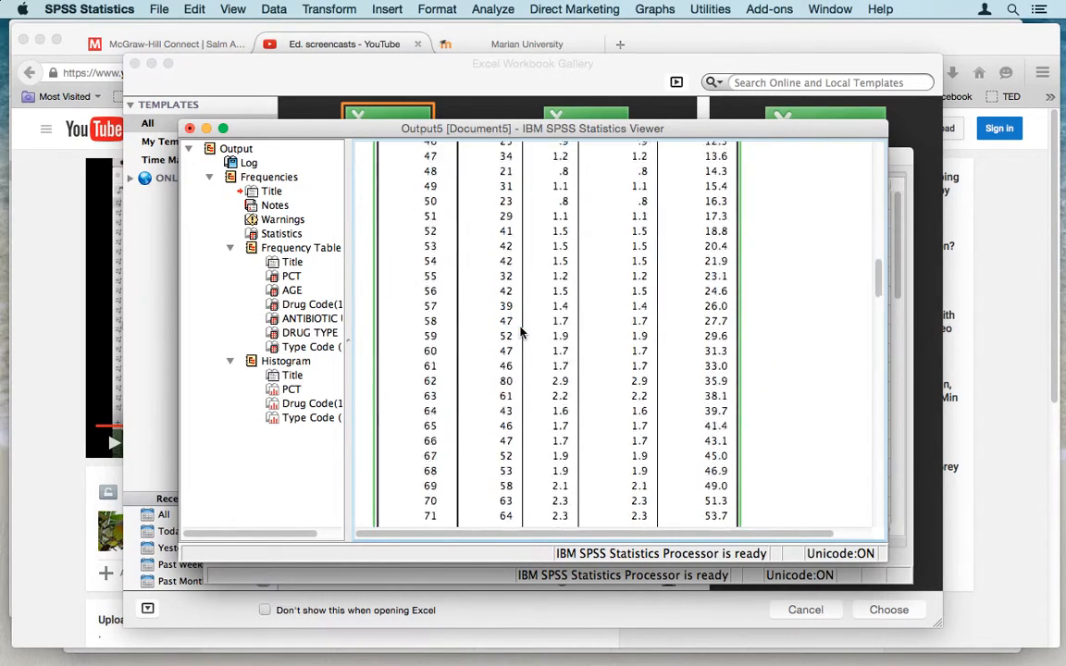
{"action": "scroll", "coordinate": [521, 331], "scroll_direction": "down", "scroll_amount": 20}
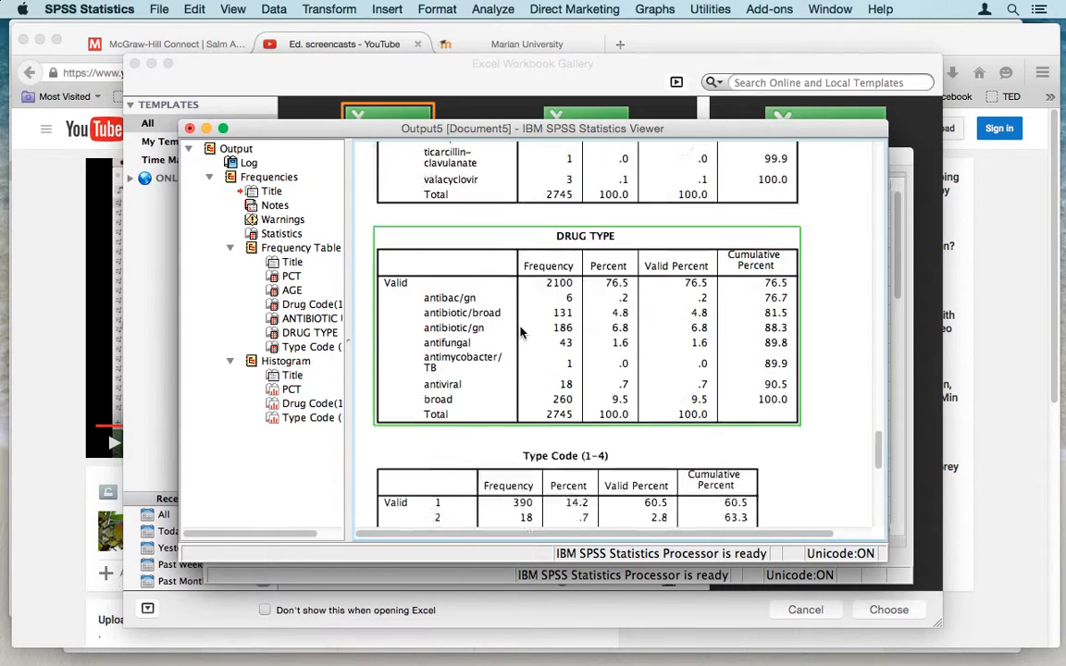
{"action": "scroll", "coordinate": [521, 332], "scroll_direction": "down", "scroll_amount": 5}
{"action": "scroll", "coordinate": [524, 331], "scroll_direction": "up", "scroll_amount": 10}
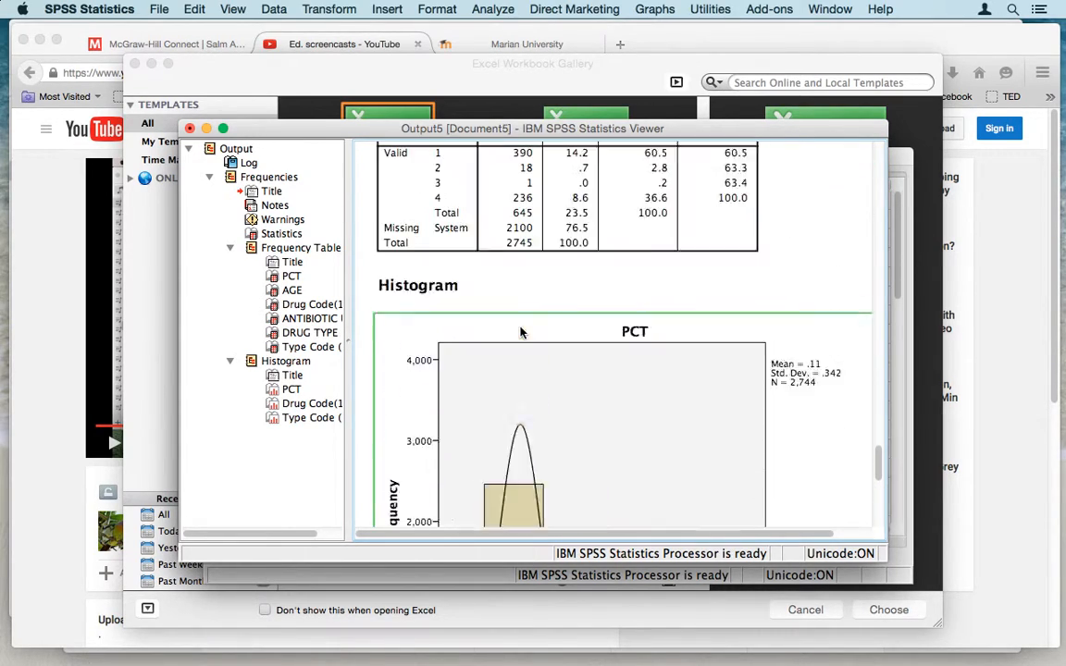
- Examine the PCT histogram and its normal curve, comparing it with the Drug Code histogram
{"action": "scroll", "coordinate": [521, 333], "scroll_direction": "down", "scroll_amount": 6}
{"action": "scroll", "coordinate": [521, 331], "scroll_direction": "down", "scroll_amount": 3}
{"action": "scroll", "coordinate": [521, 331], "scroll_direction": "up", "scroll_amount": 5}
{"action": "scroll", "coordinate": [522, 332], "scroll_direction": "down", "scroll_amount": 10}
{"action": "scroll", "coordinate": [521, 331], "scroll_direction": "down", "scroll_amount": 3}
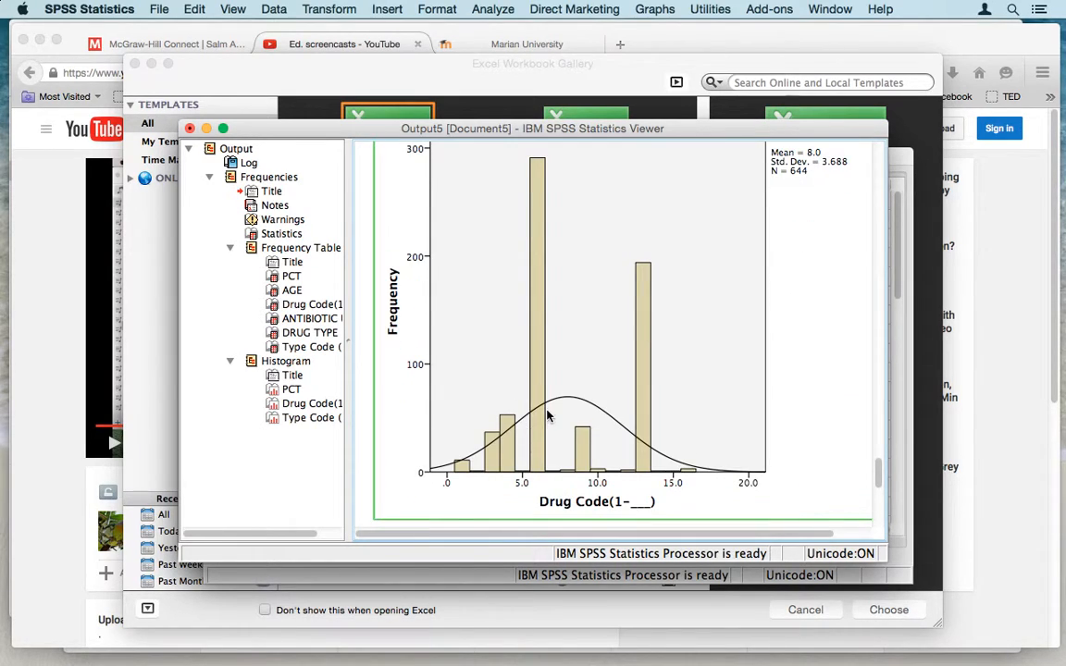
{"action": "scroll", "coordinate": [547, 416], "scroll_direction": "up", "scroll_amount": 10}
{"action": "scroll", "coordinate": [547, 417], "scroll_direction": "down", "scroll_amount": 4}
{"action": "scroll", "coordinate": [547, 417], "scroll_direction": "down", "scroll_amount": 4}
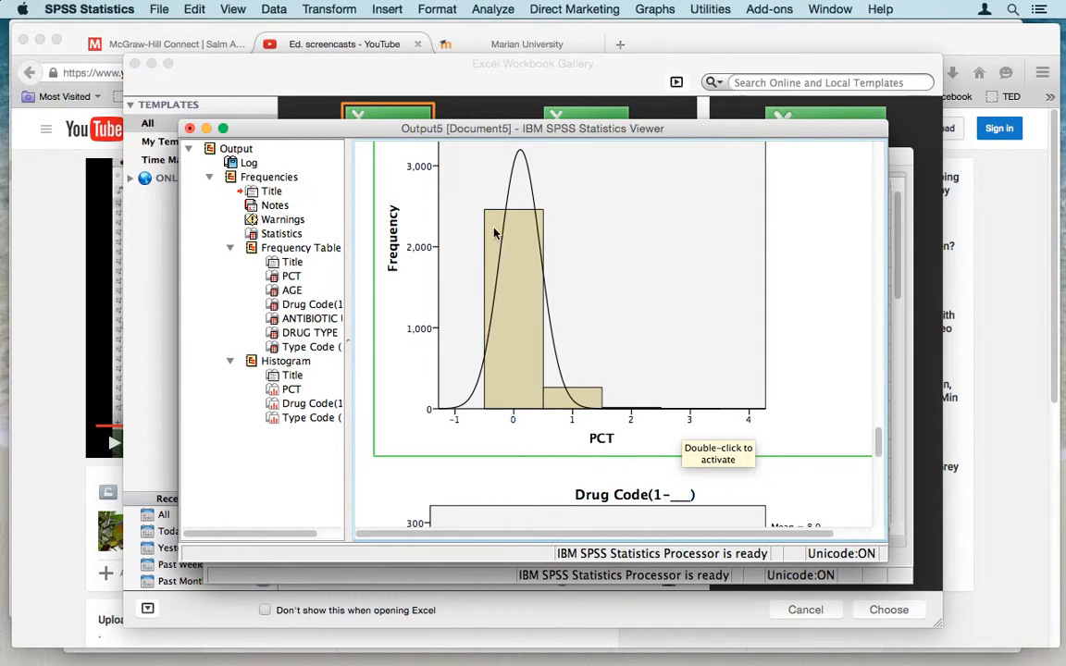
{"action": "scroll", "coordinate": [539, 429], "scroll_direction": "down", "scroll_amount": 3}
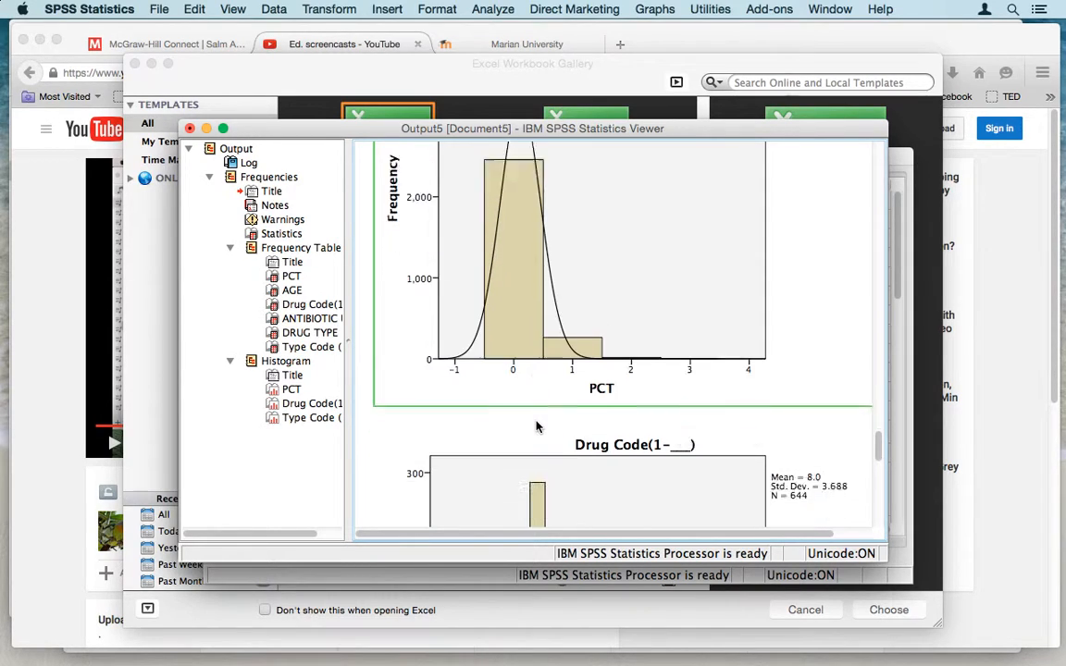
{"action": "scroll", "coordinate": [539, 424], "scroll_direction": "up", "scroll_amount": 6}
{"action": "scroll", "coordinate": [542, 395], "scroll_direction": "down", "scroll_amount": 2}
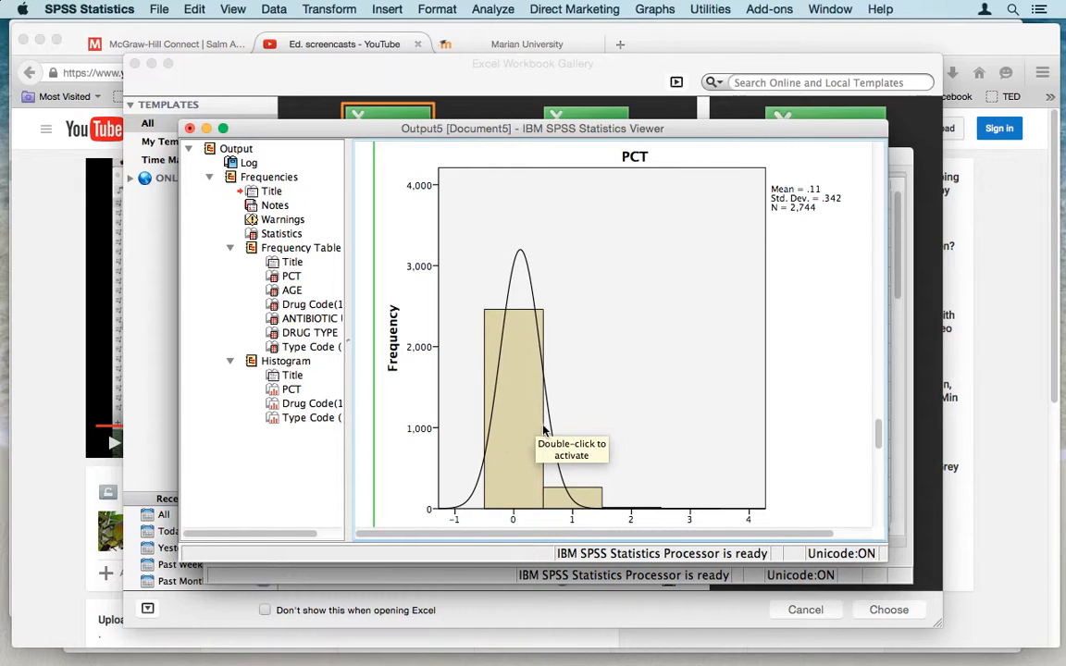
- Examine the Drug Code and Type Code (1-4) histograms, and return to the start of the frequencies output
{"action": "scroll", "coordinate": [523, 384], "scroll_direction": "down", "scroll_amount": 4}
{"action": "scroll", "coordinate": [525, 375], "scroll_direction": "down", "scroll_amount": 2}
{"action": "scroll", "coordinate": [533, 281], "scroll_direction": "up", "scroll_amount": 5}
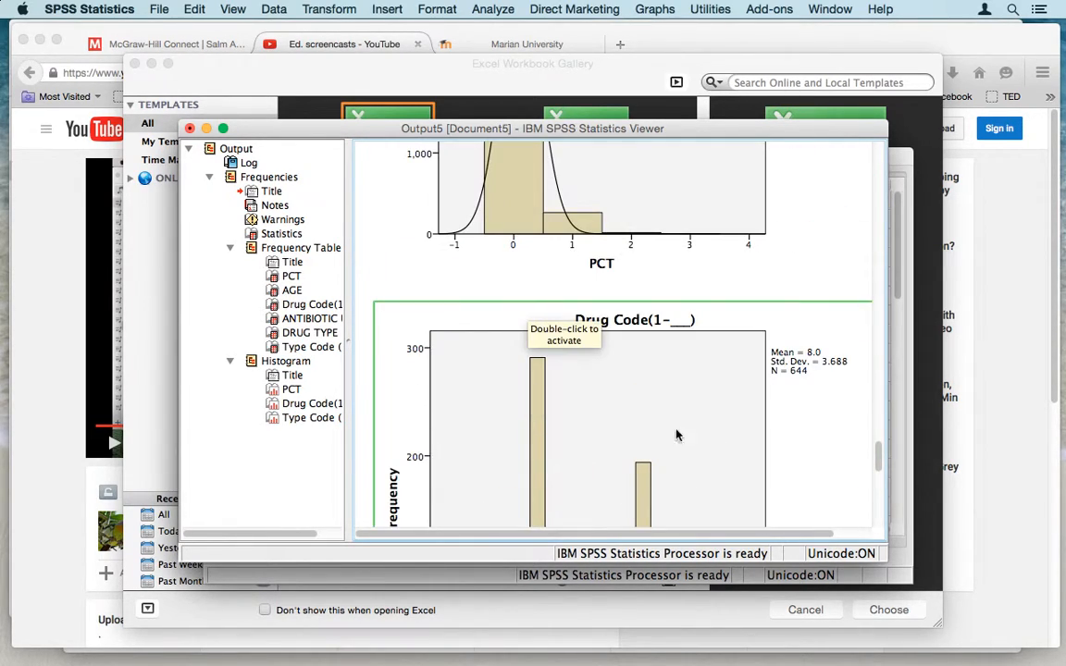
{"action": "scroll", "coordinate": [566, 405], "scroll_direction": "down", "scroll_amount": 5}
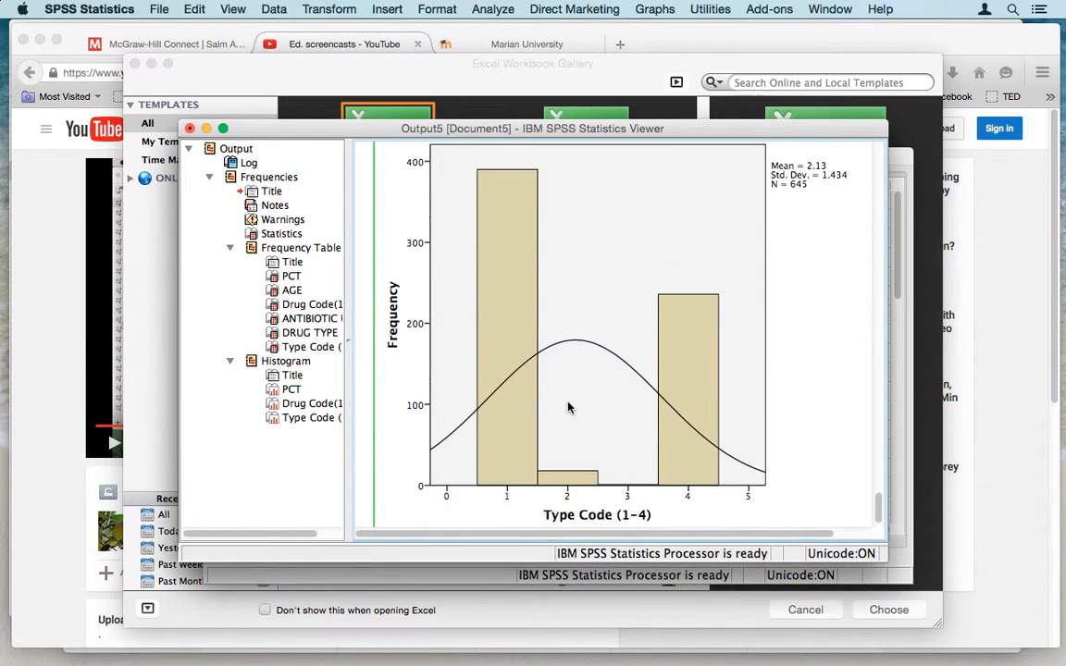
{"action": "scroll", "coordinate": [648, 421], "scroll_direction": "up", "scroll_amount": 4}
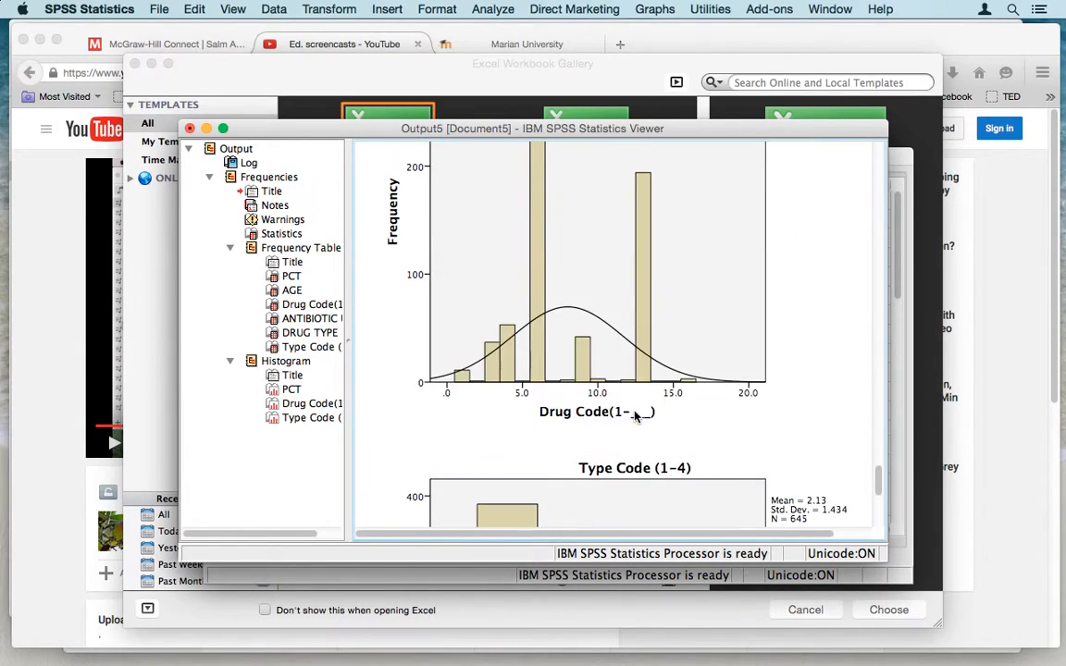
{"action": "scroll", "coordinate": [635, 417], "scroll_direction": "down", "scroll_amount": 3}
{"action": "scroll", "coordinate": [635, 416], "scroll_direction": "up", "scroll_amount": 10}
{"action": "scroll", "coordinate": [635, 416], "scroll_direction": "up", "scroll_amount": 15}
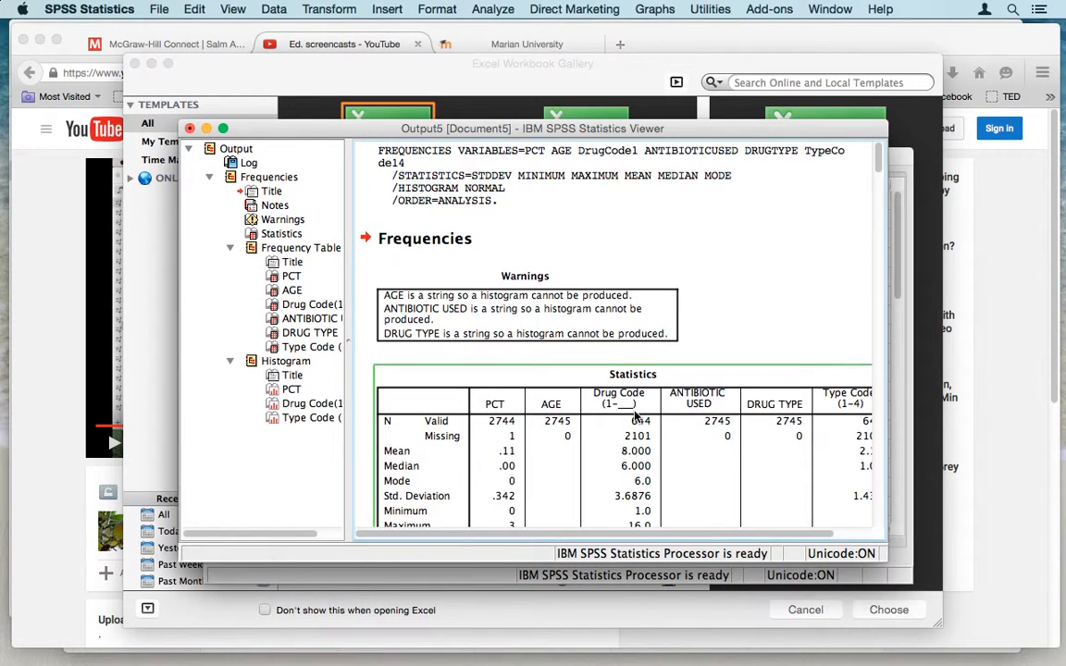
- Run a two-tailed bivariate correlation of Drug Code, Type Code (1-4) and PCT with Kendall's tau-b only, leaving out Spearman
{"action": "left_click", "coordinate": [482, 11]}
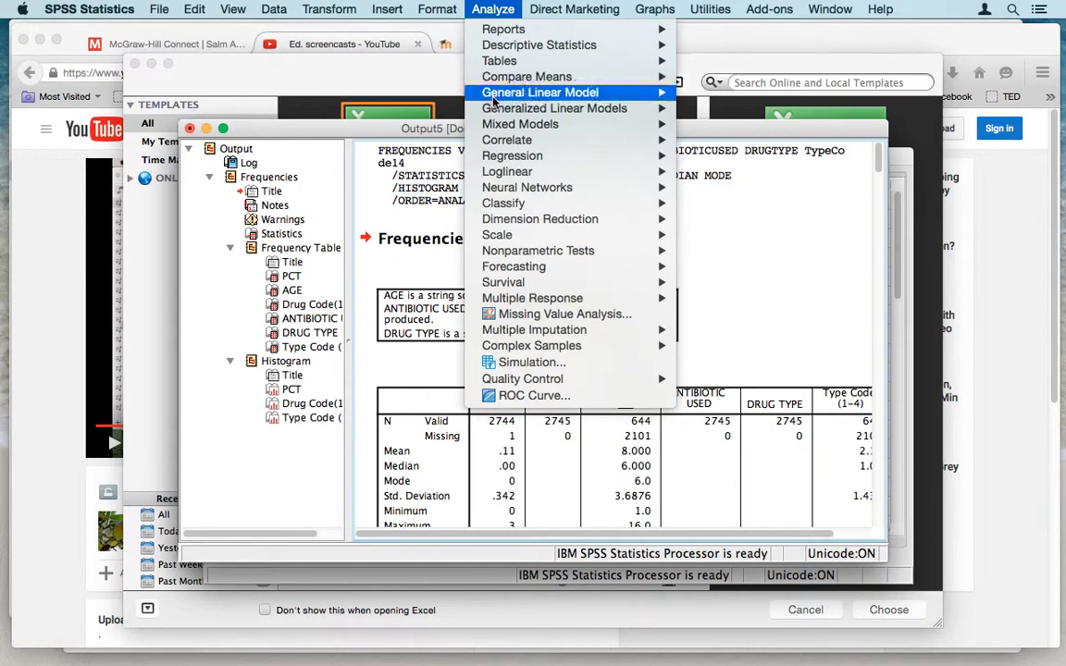
{"action": "mouse_move", "coordinate": [602, 140]}
{"action": "left_click", "coordinate": [731, 140]}
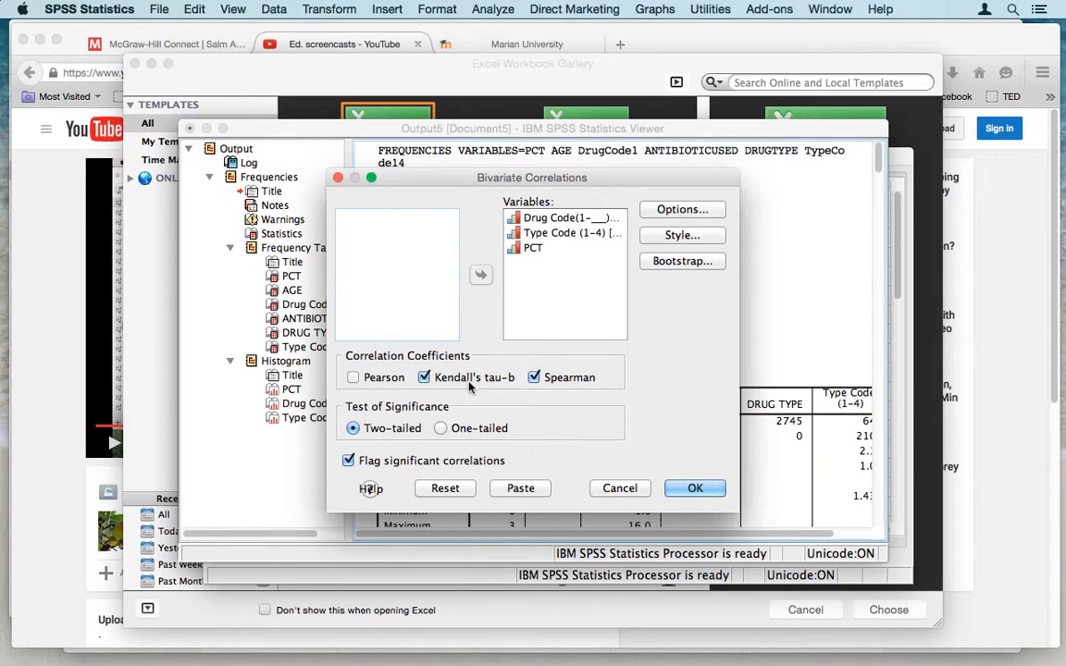
{"action": "left_click", "coordinate": [535, 377]}
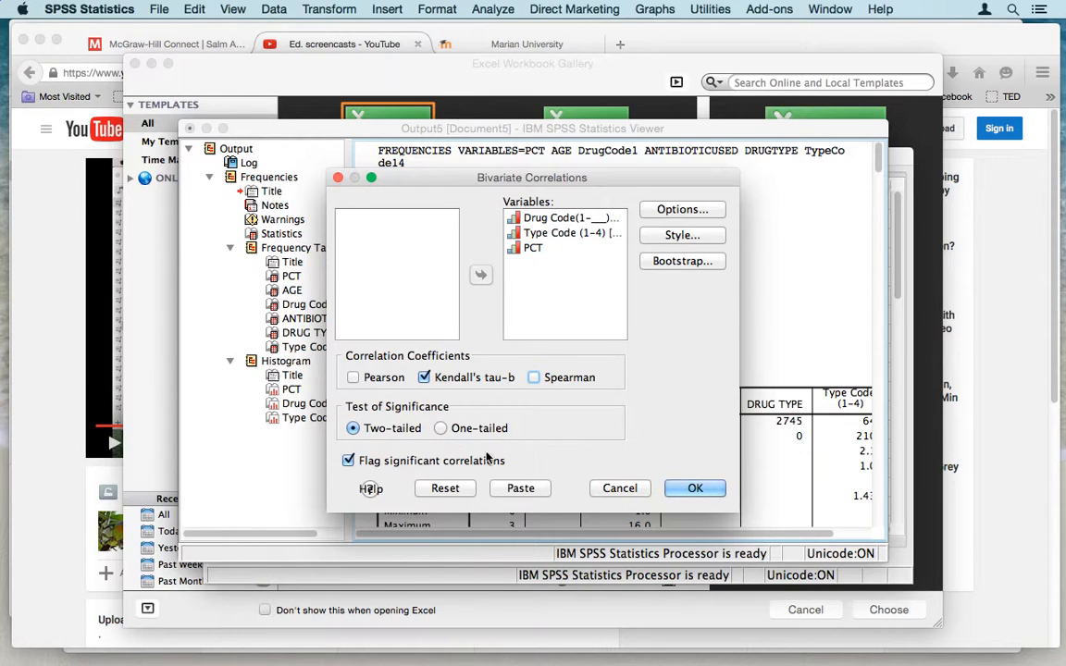
{"action": "left_click", "coordinate": [685, 489]}
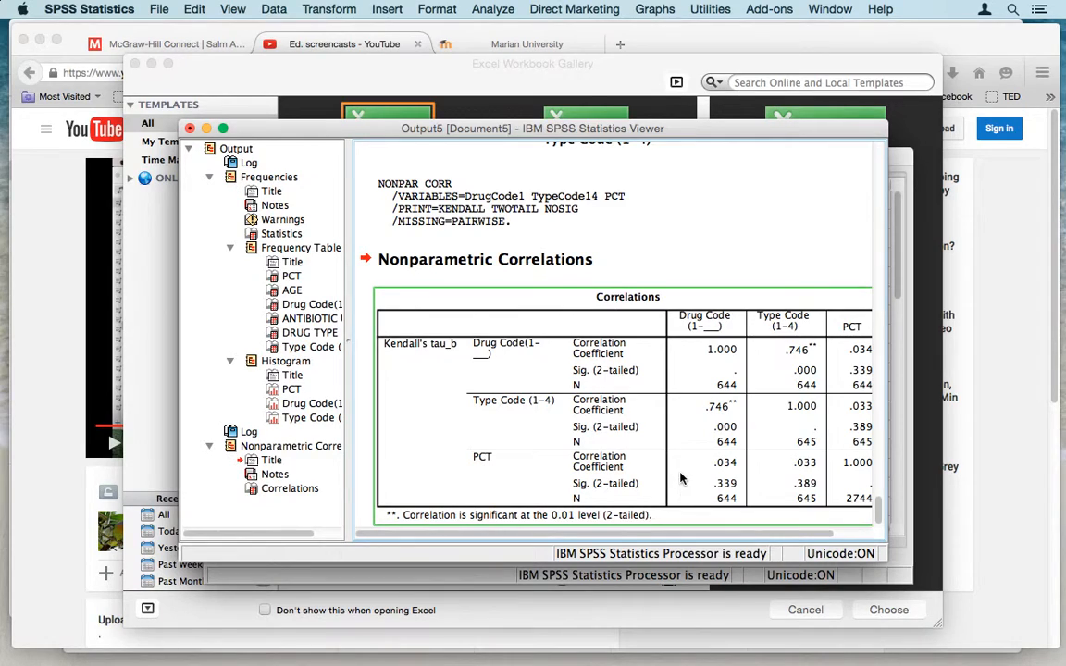
- Examine the Kendall's tau-b correlations table for Drug Code, Type Code and PCT, and return to the start of the frequencies output
{"action": "scroll", "coordinate": [682, 478], "scroll_direction": "down", "scroll_amount": 1}
{"action": "scroll", "coordinate": [722, 467], "scroll_direction": "right", "scroll_amount": 2}
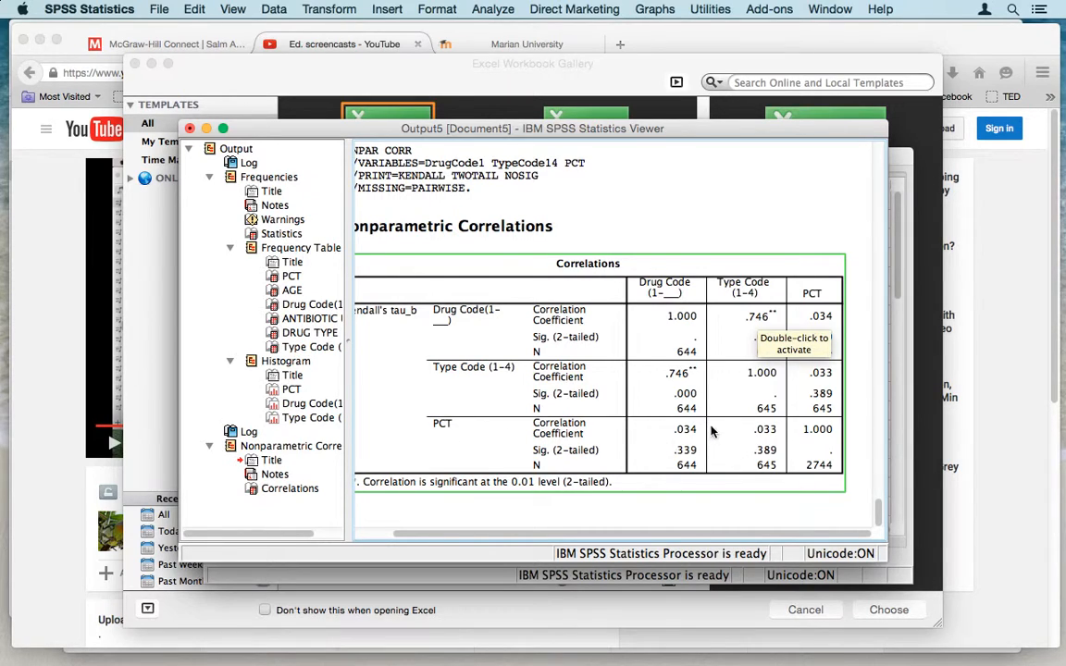
{"action": "scroll", "coordinate": [707, 433], "scroll_direction": "up", "scroll_amount": 5}
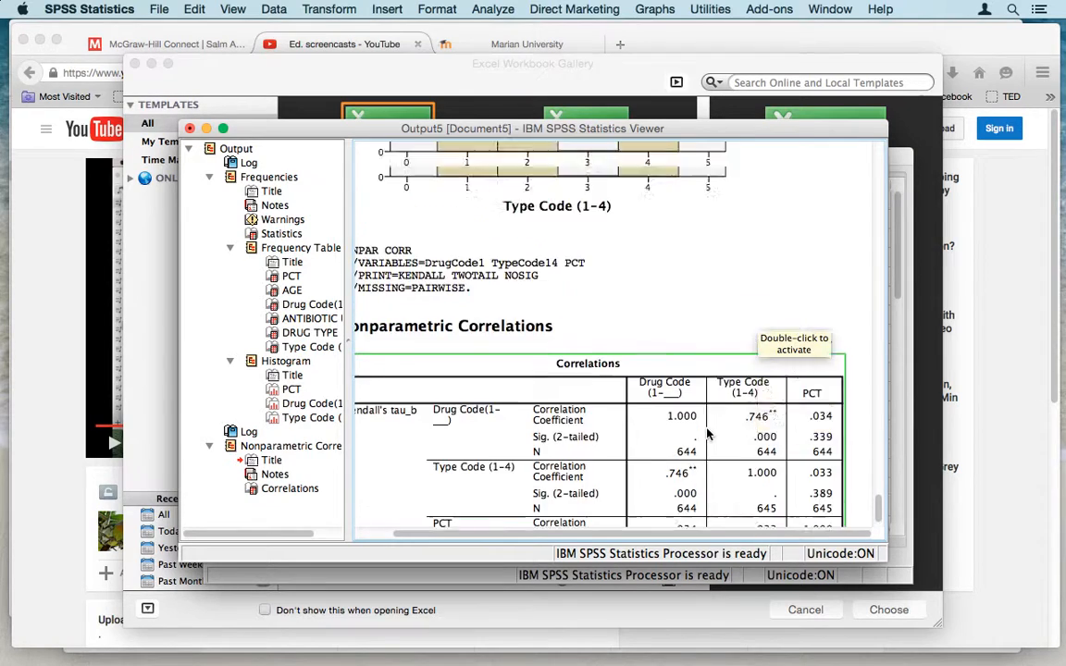
{"action": "scroll", "coordinate": [707, 434], "scroll_direction": "down", "scroll_amount": 5}
{"action": "scroll", "coordinate": [707, 433], "scroll_direction": "left", "scroll_amount": 2}
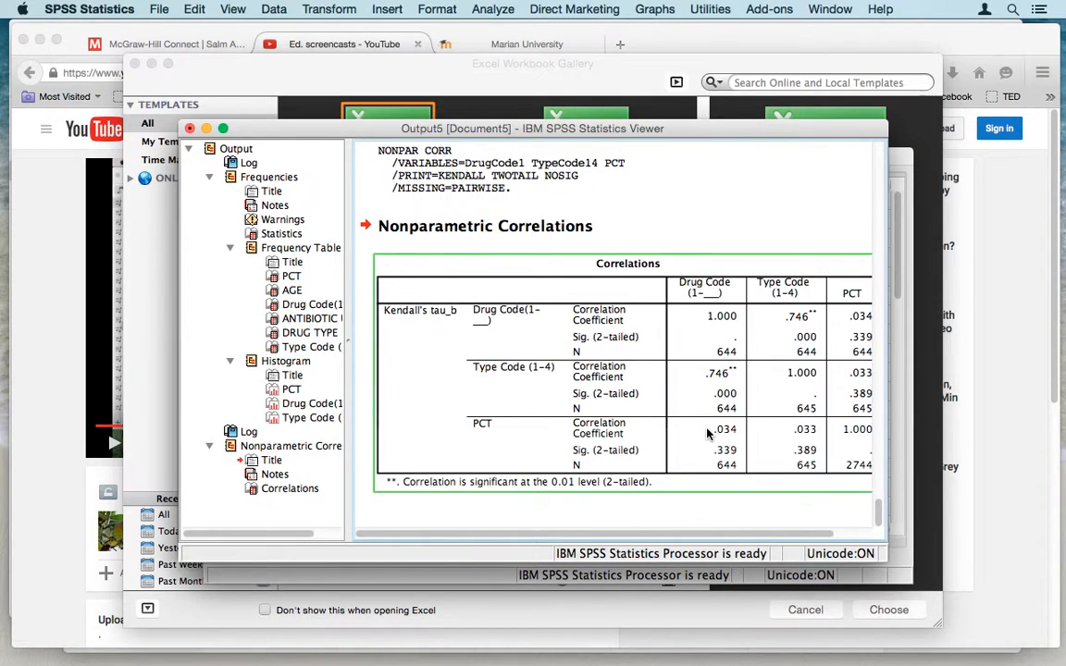
{"action": "scroll", "coordinate": [707, 434], "scroll_direction": "up", "scroll_amount": 20}
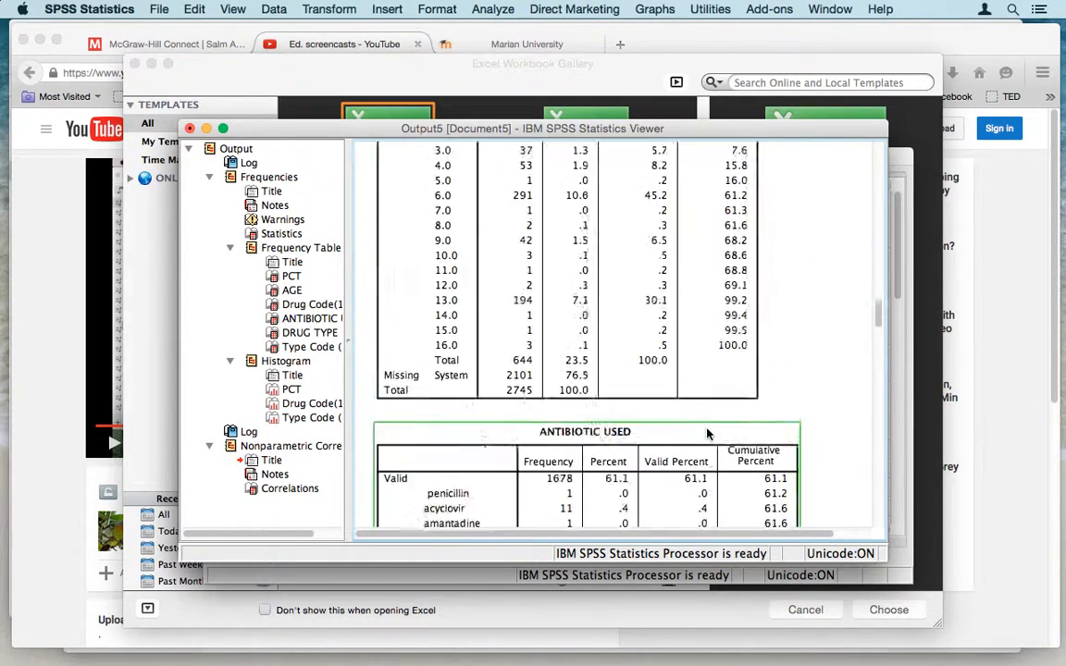
{"action": "scroll", "coordinate": [707, 433], "scroll_direction": "up", "scroll_amount": 10}
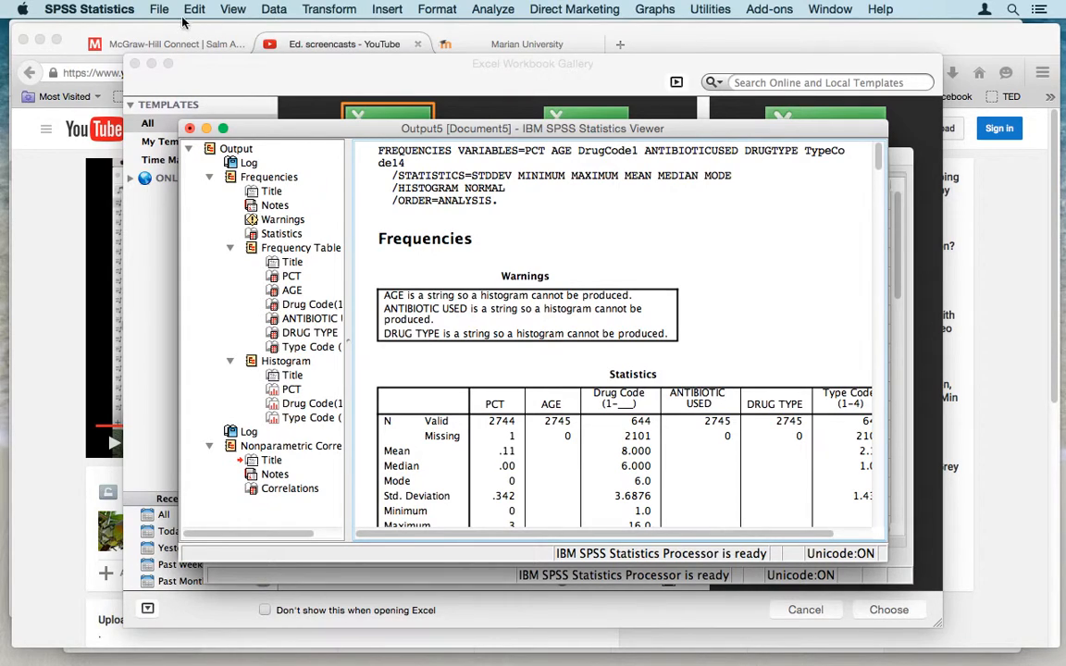
{"action": "scroll", "coordinate": [419, 225], "scroll_direction": "down", "scroll_amount": 5}
{"action": "scroll", "coordinate": [420, 225], "scroll_direction": "up", "scroll_amount": 5}
{"action": "mouse_move", "coordinate": [720, 662]}
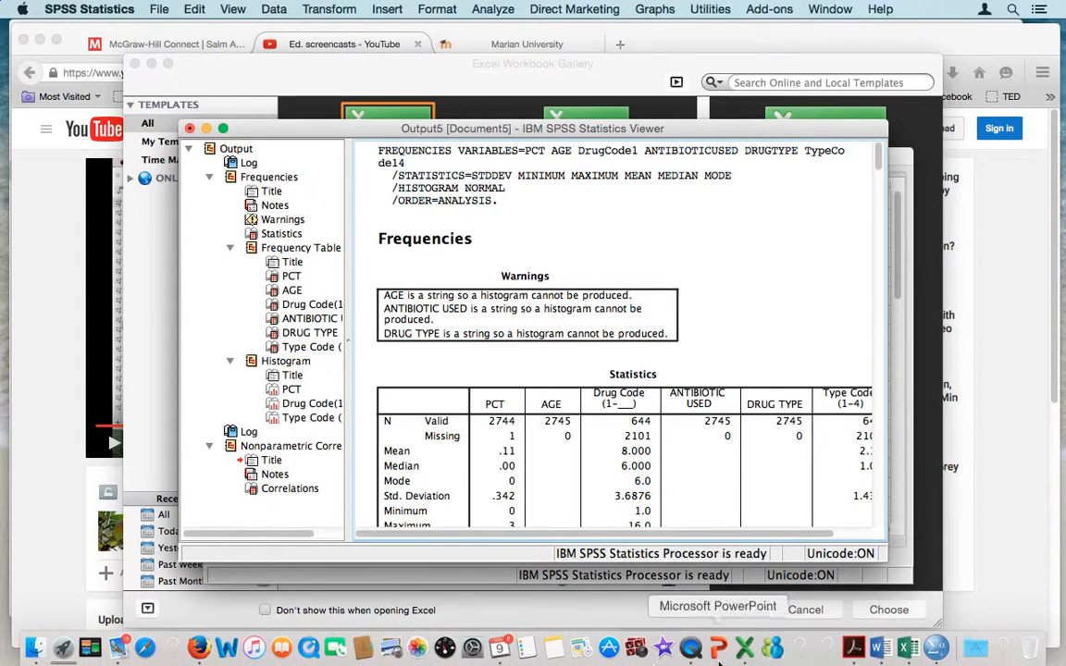
{"action": "left_click", "coordinate": [691, 648]}
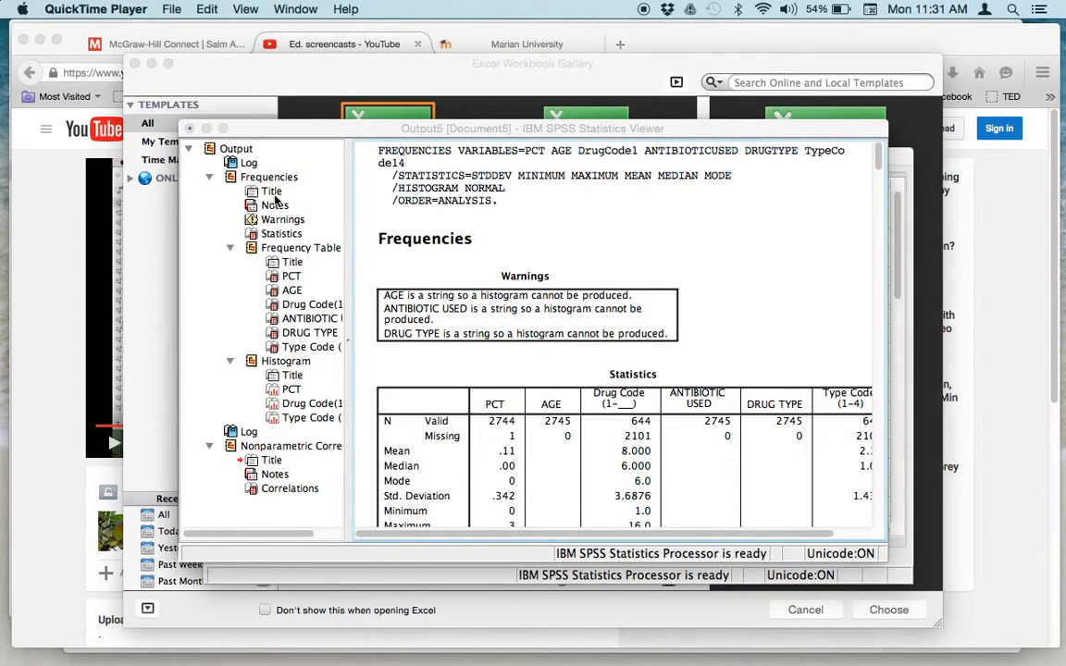
{"action": "left_click", "coordinate": [171, 11]}
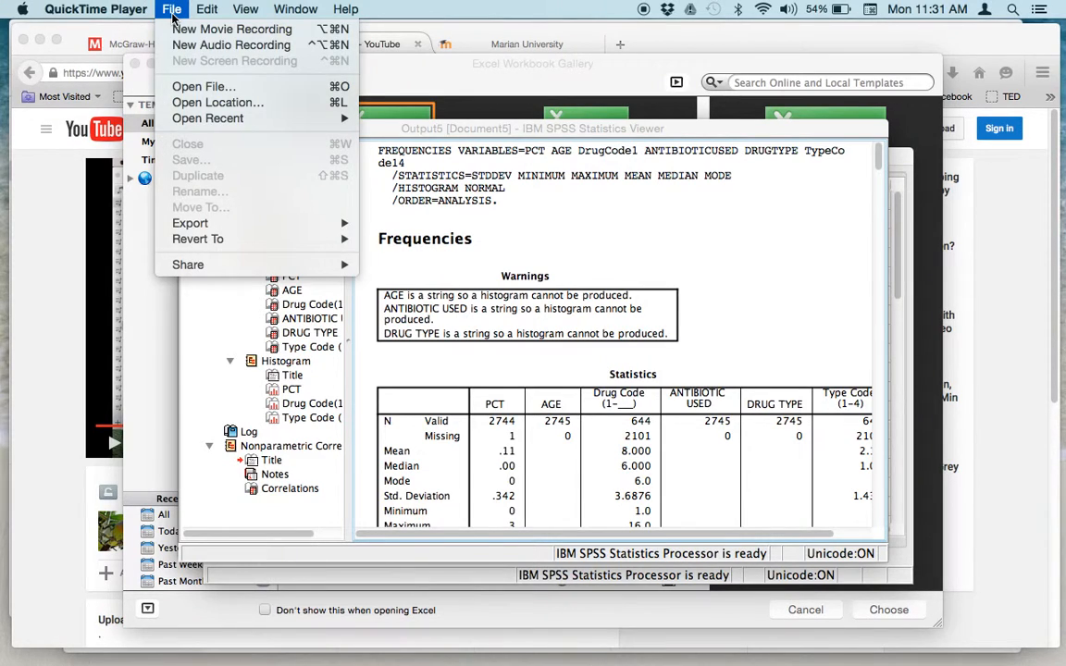